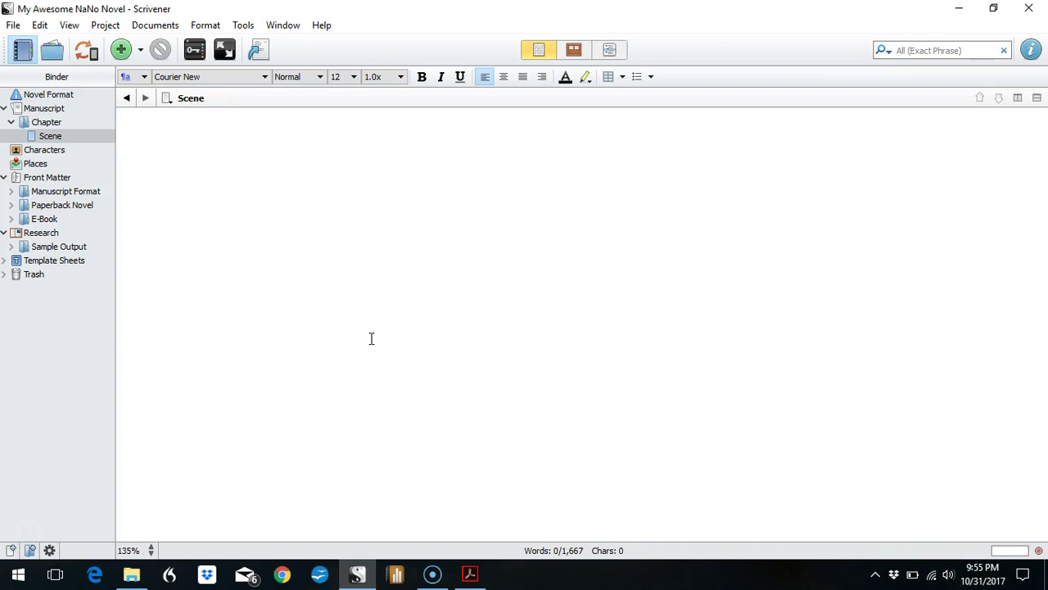
Open the project targets, set the manuscript target to 50,000 words, and select the Manuscript folder
click(105, 26)
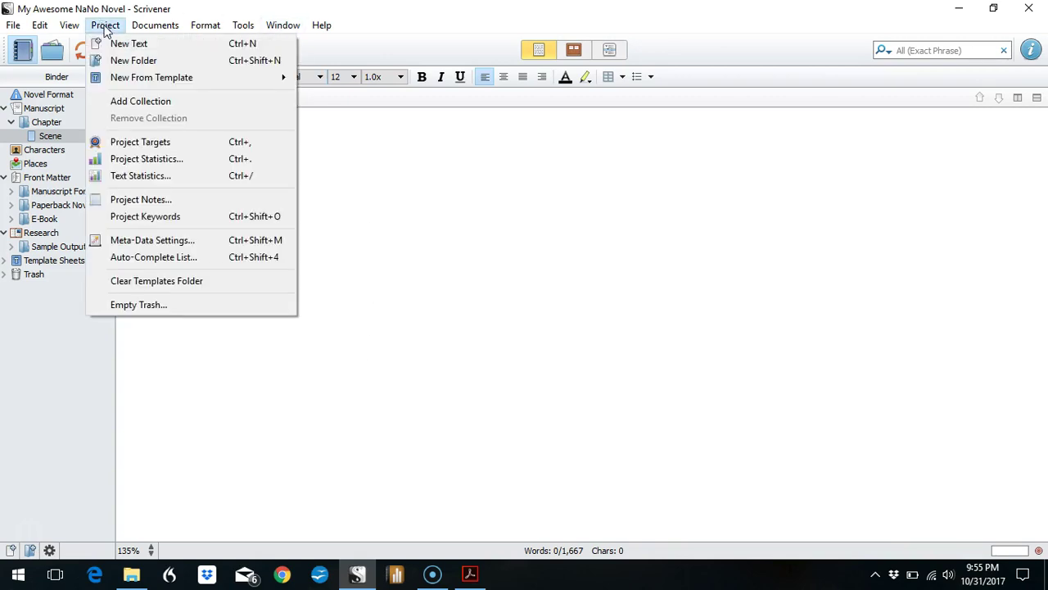
click(140, 141)
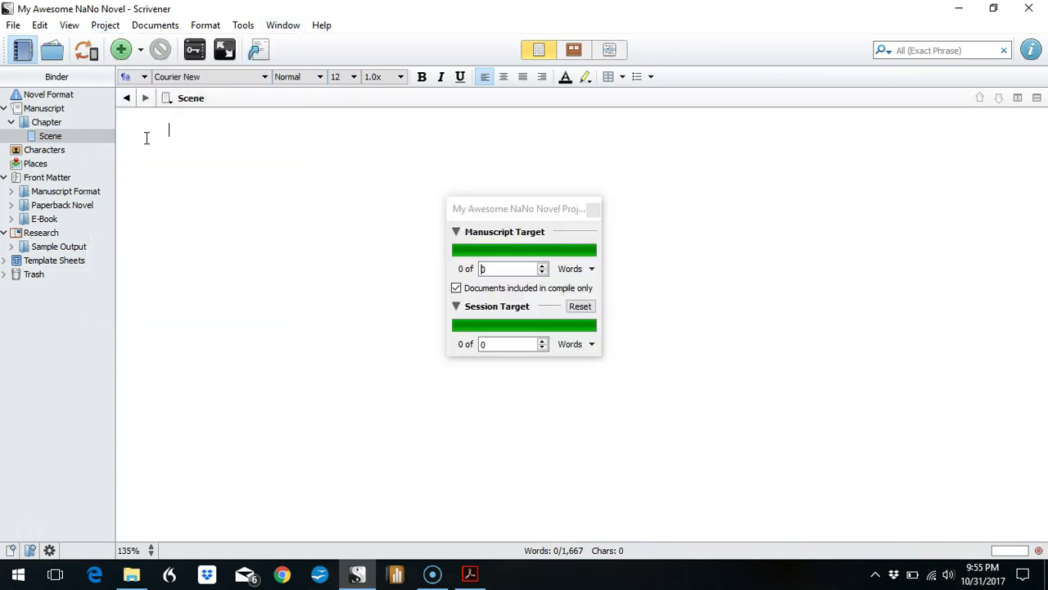
click(506, 267)
double_click(506, 267)
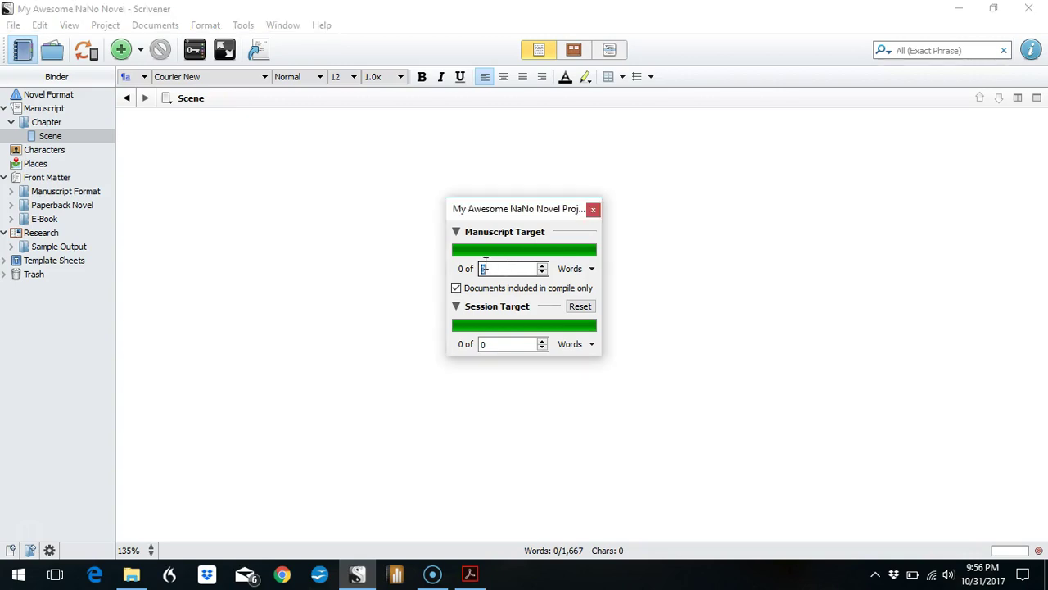
text(50000)
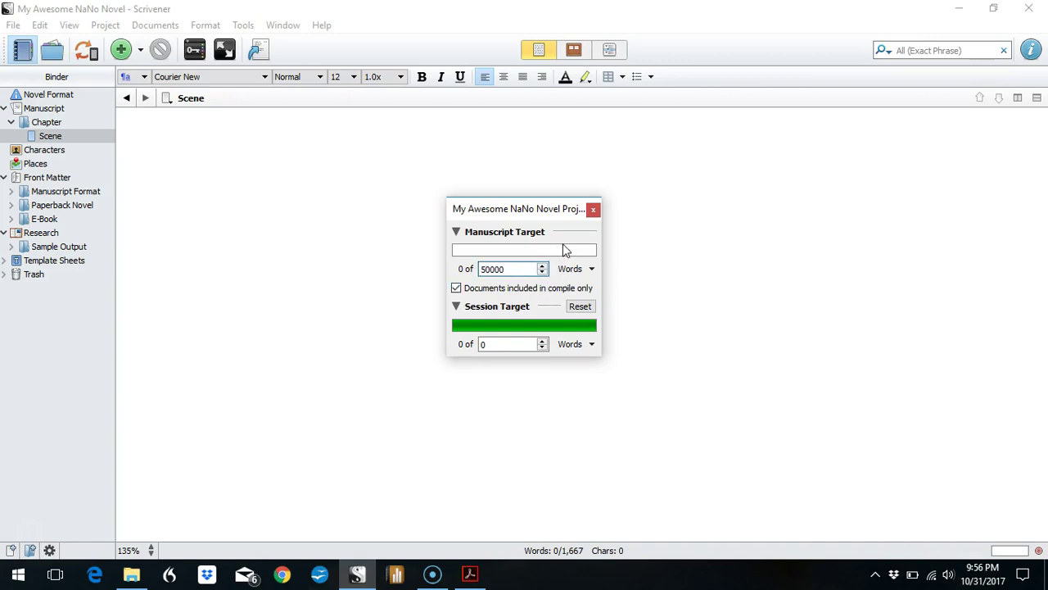
click(45, 108)
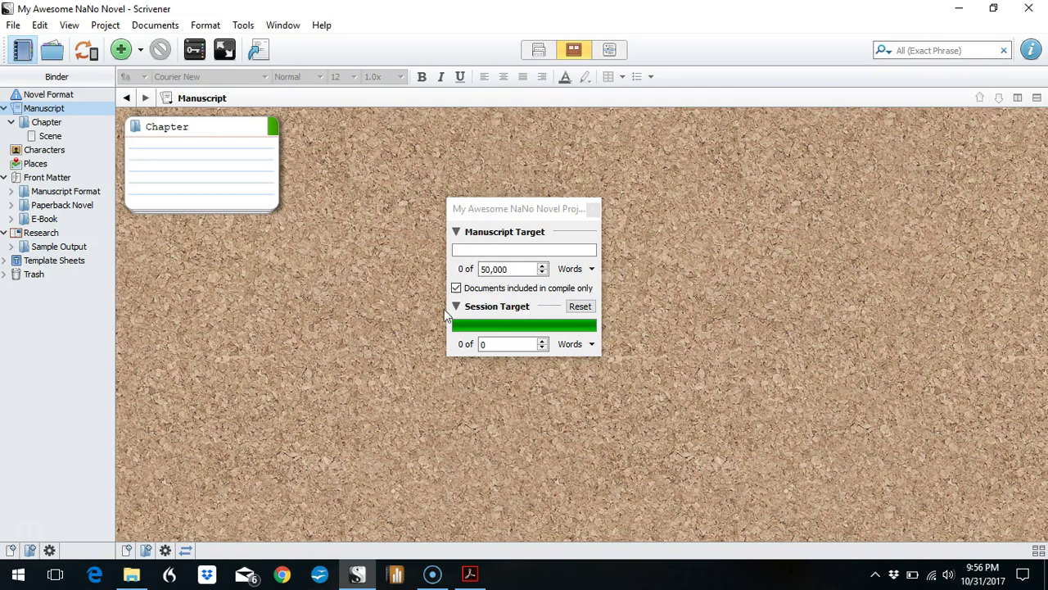
Set the session target to 1,667 words and move the targets window clear of the corkboard's middle
click(580, 310)
click(508, 343)
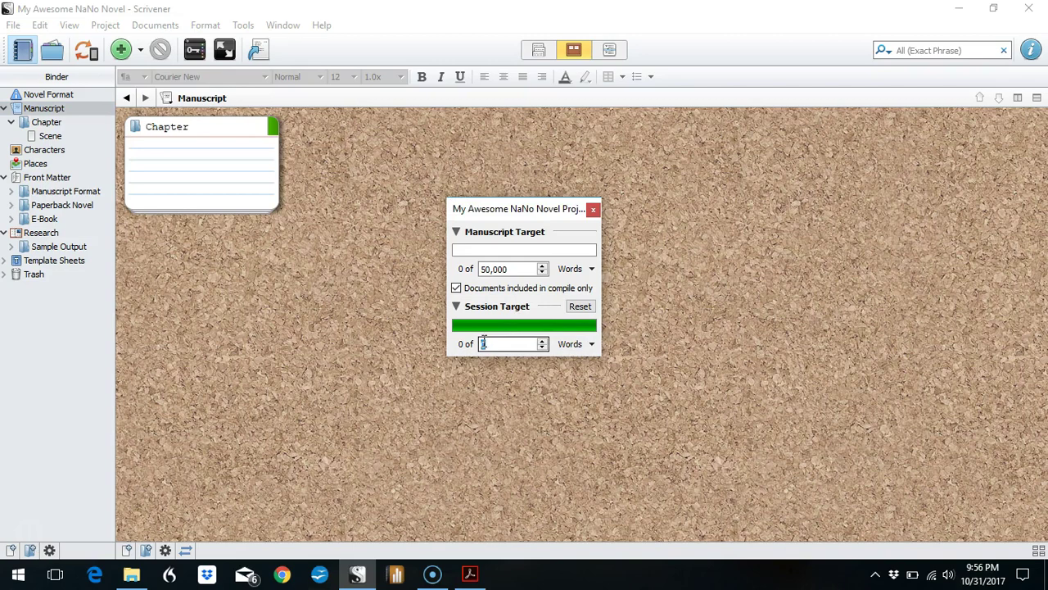
text(1667)
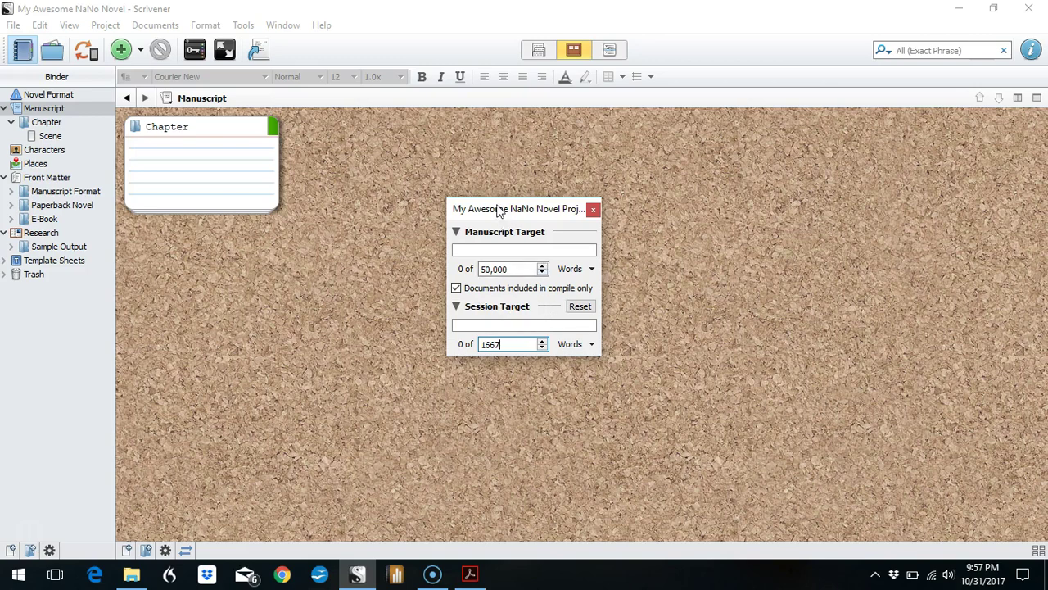
drag(501, 210, 945, 29)
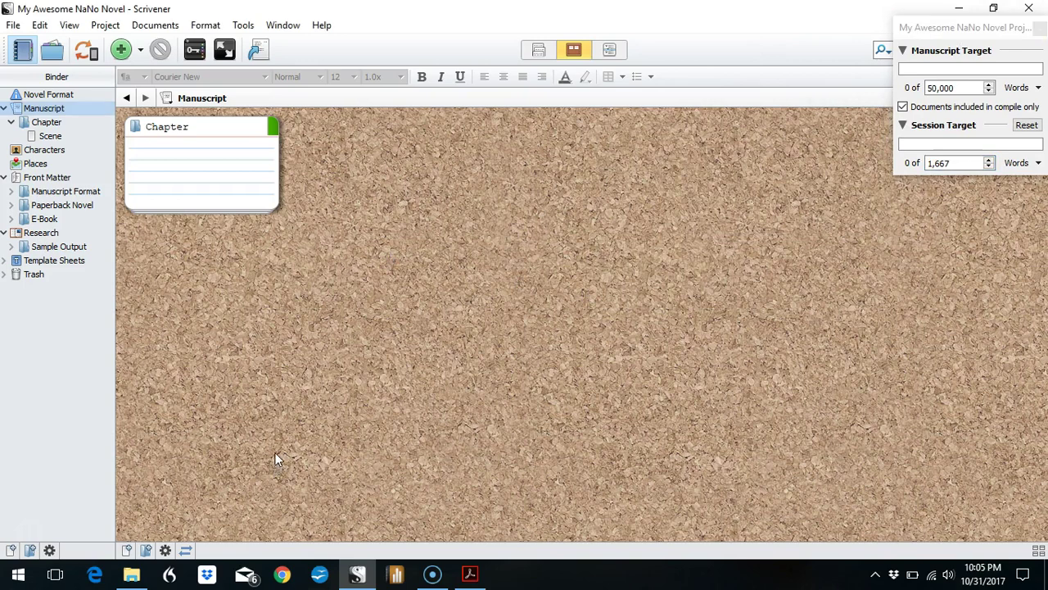
Rename the Scene document in the Chapter folder to "Day"
click(50, 137)
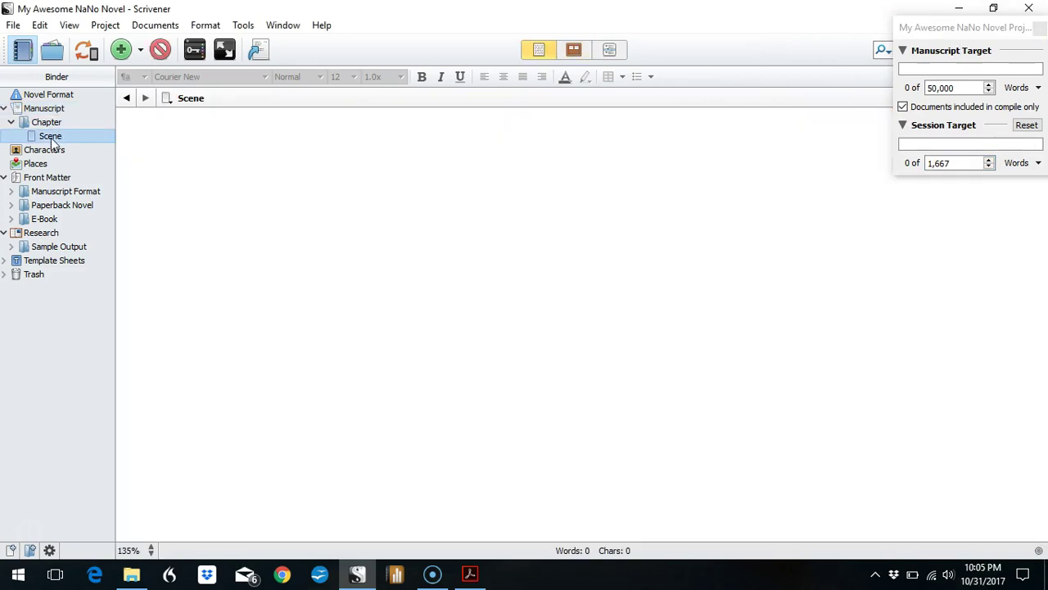
click(152, 141)
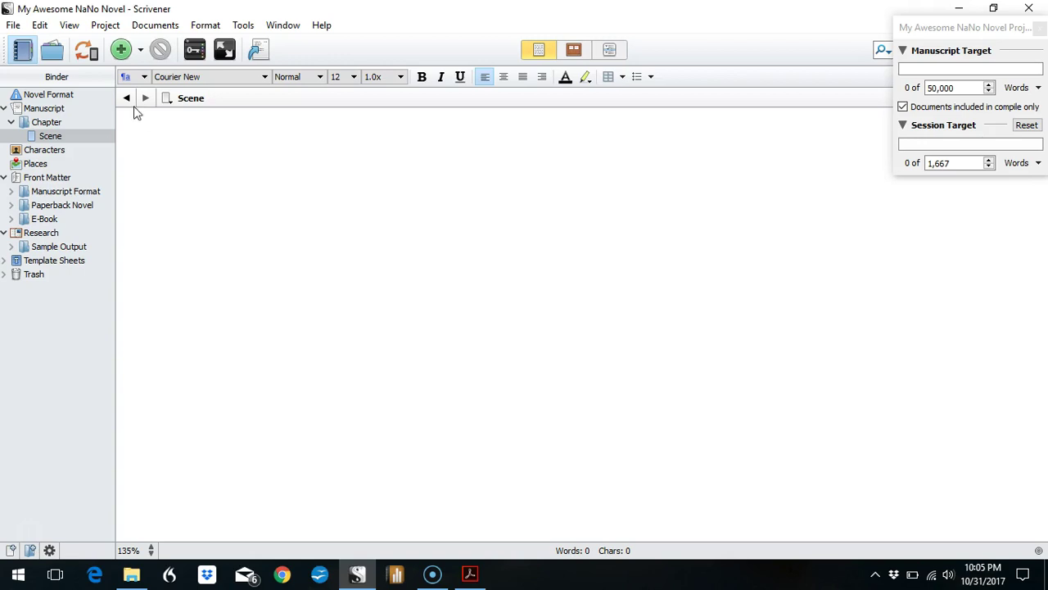
click(61, 140)
click(61, 139)
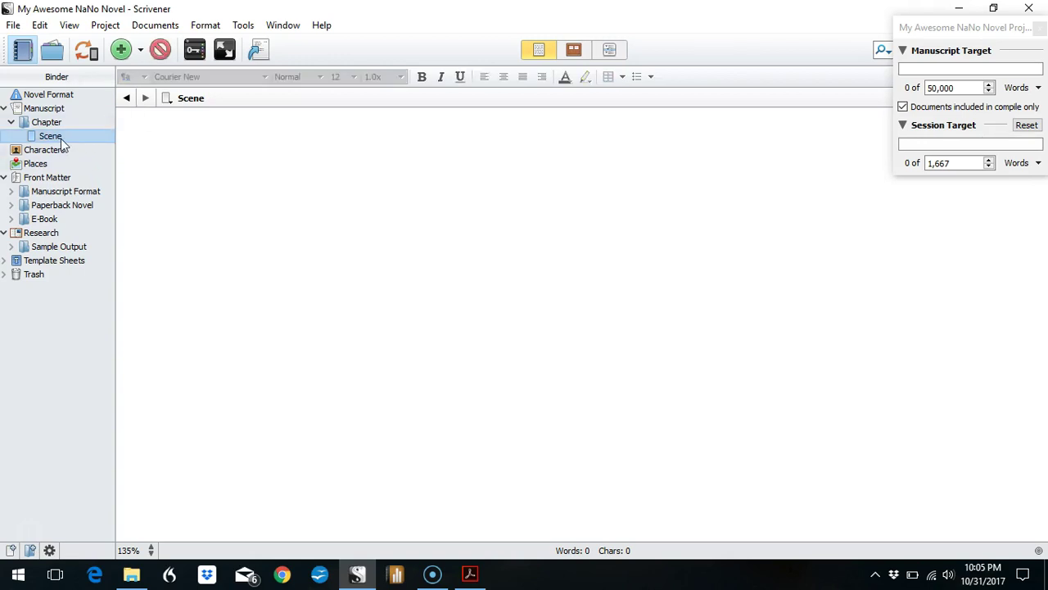
text(Day)
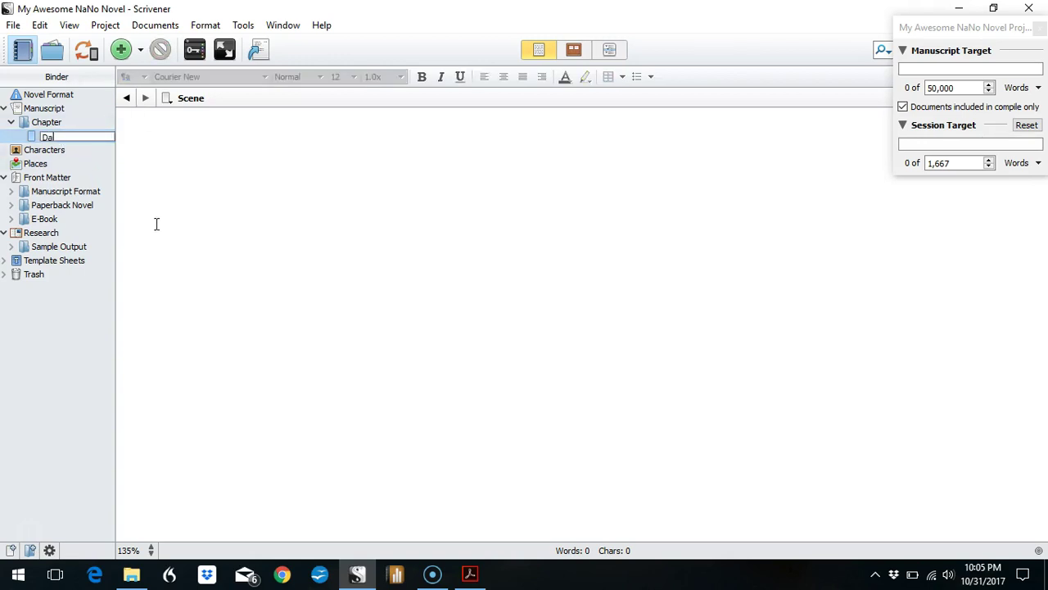
key(Return)
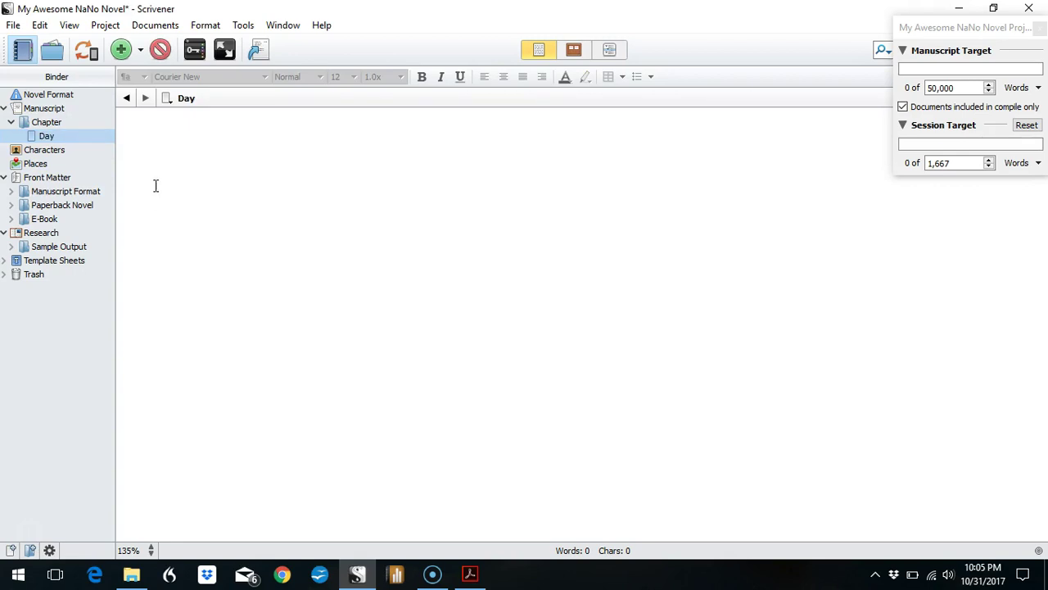
Set the Day document's own word count target to 1,667 words
click(149, 134)
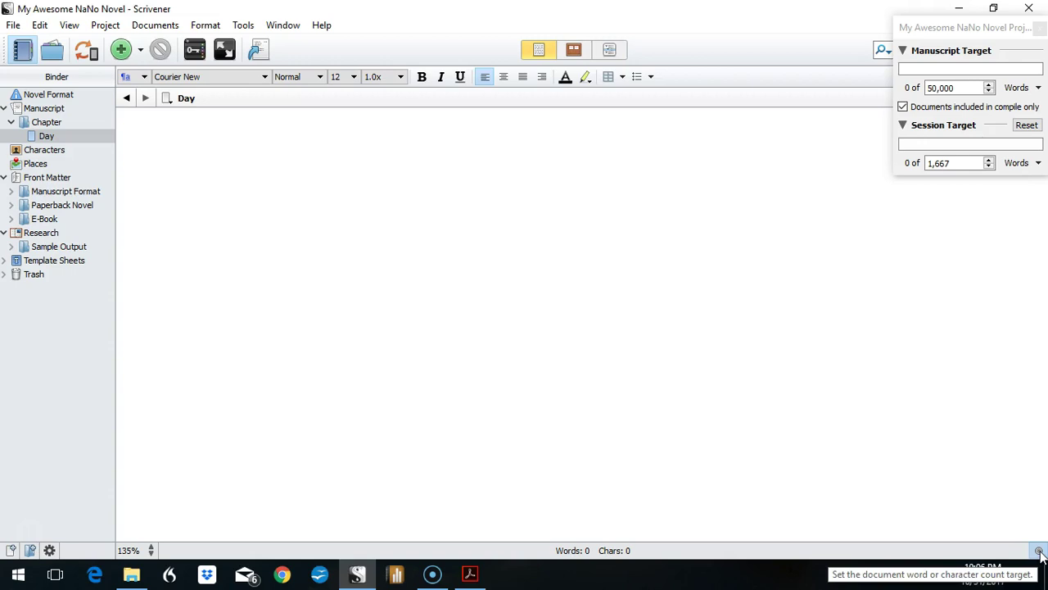
click(1038, 551)
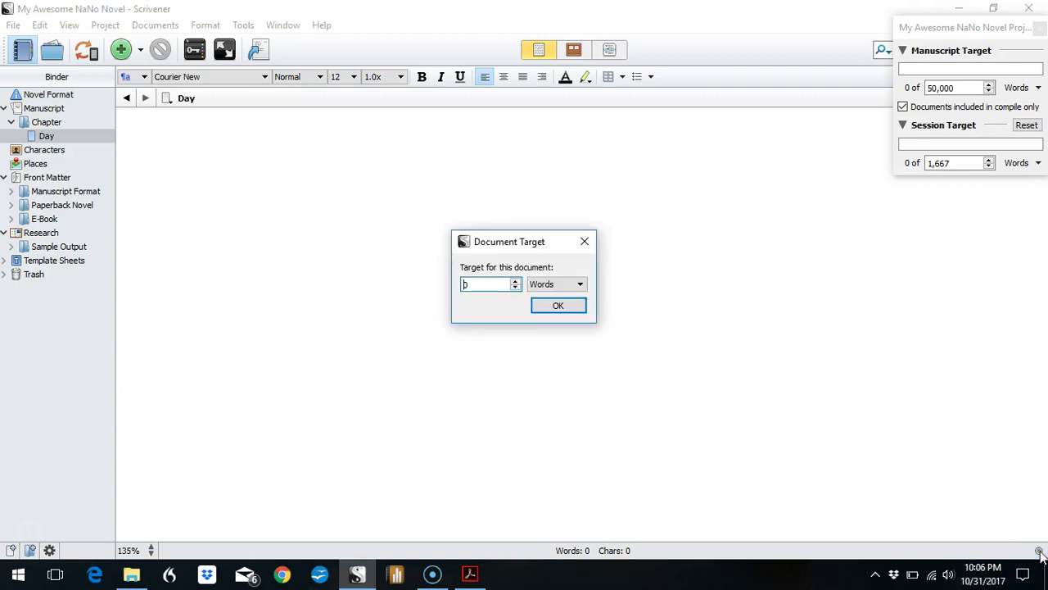
double_click(460, 285)
text(1667)
click(566, 307)
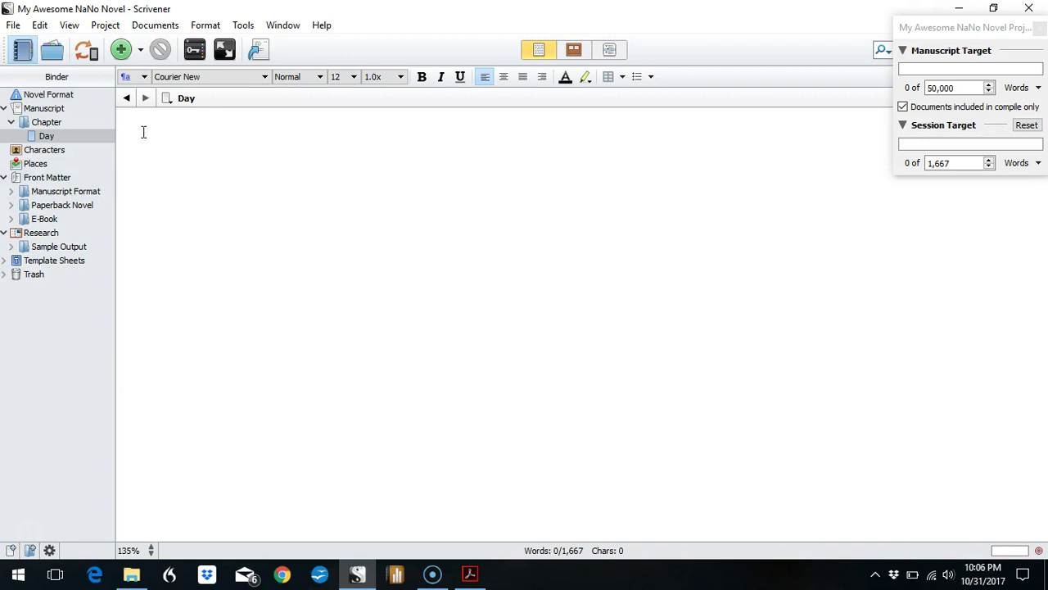
Duplicate the Day document within the Chapter folder, keeping the suggested name
click(55, 140)
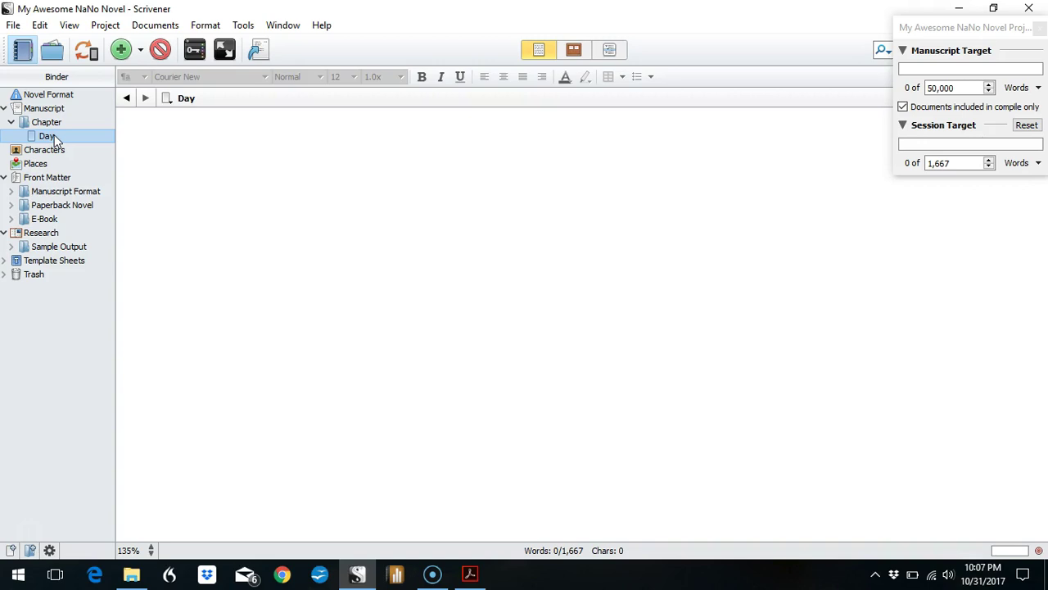
right_click(55, 140)
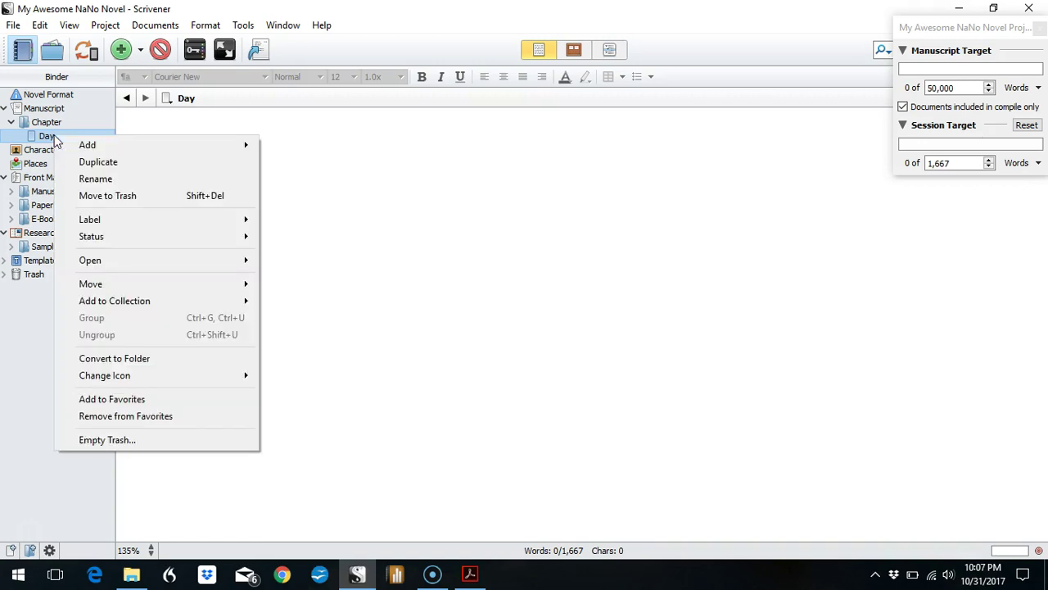
click(110, 162)
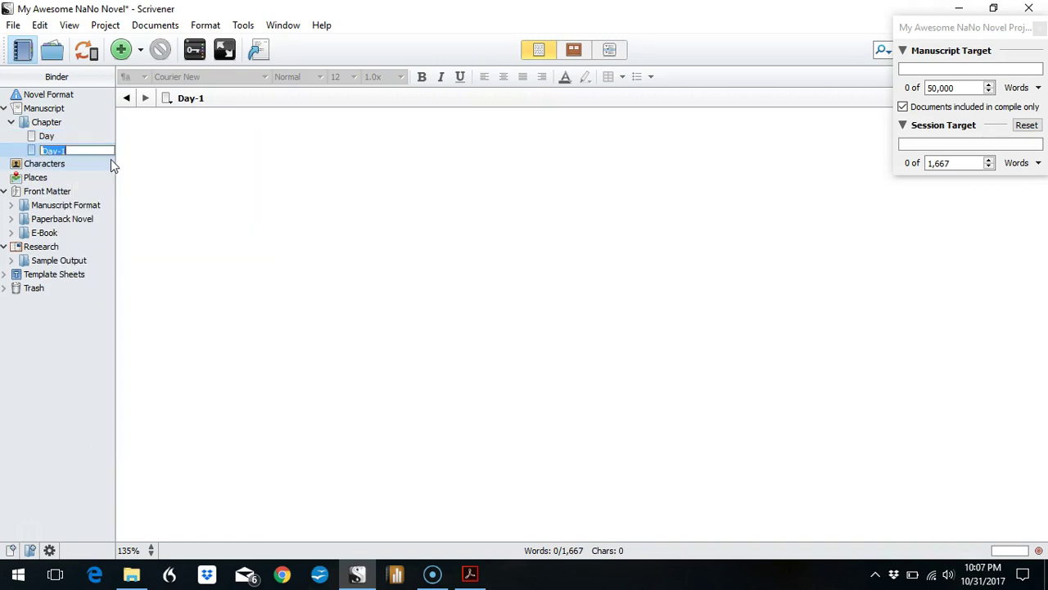
click(88, 153)
Duplicate the Day and Day-1 documents together and return to the original documents
click(51, 137)
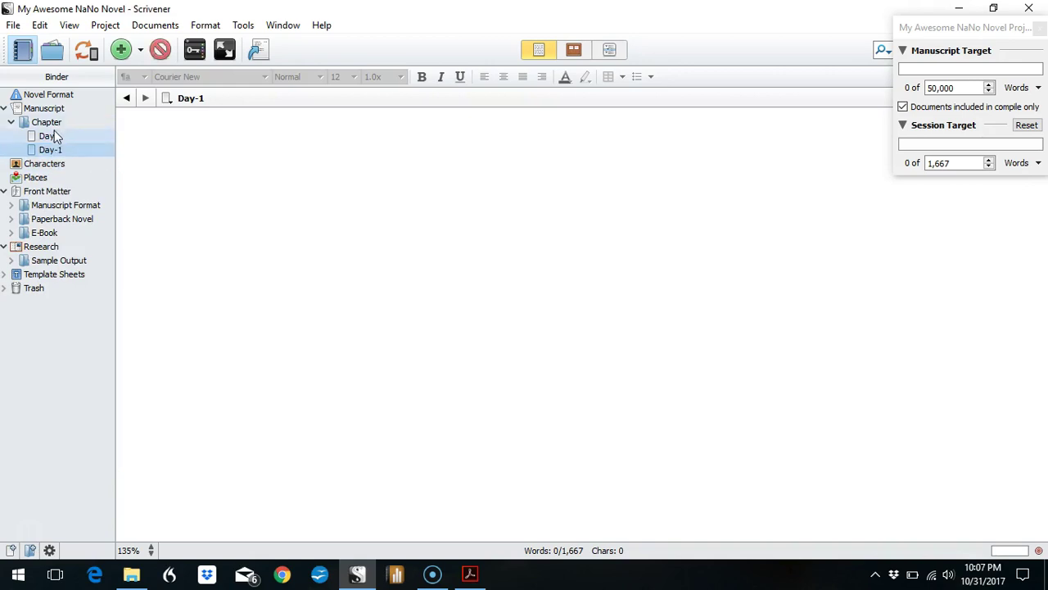
shift+click(58, 151)
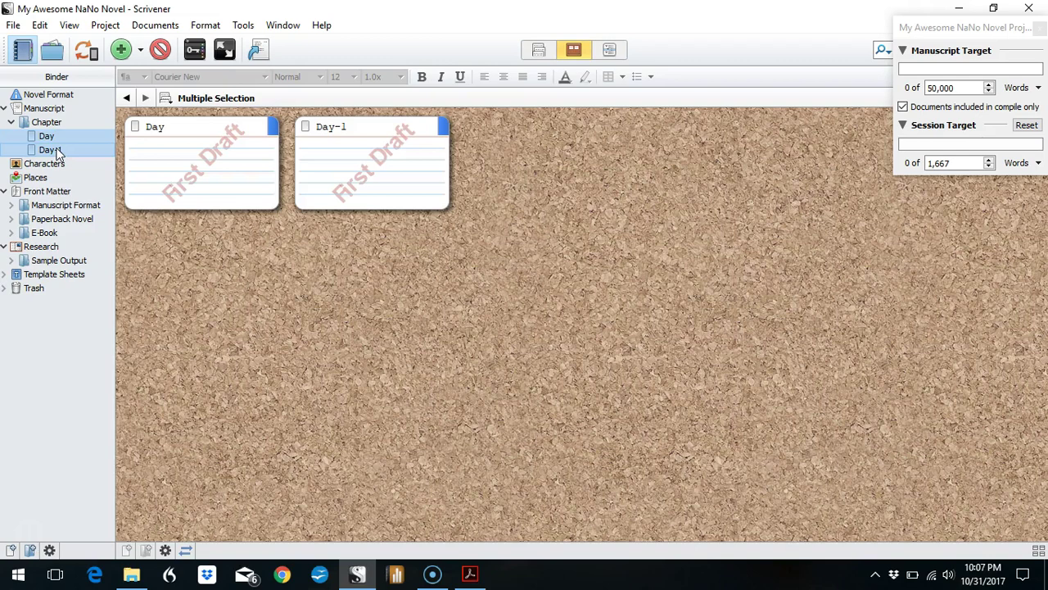
right_click(58, 151)
click(72, 177)
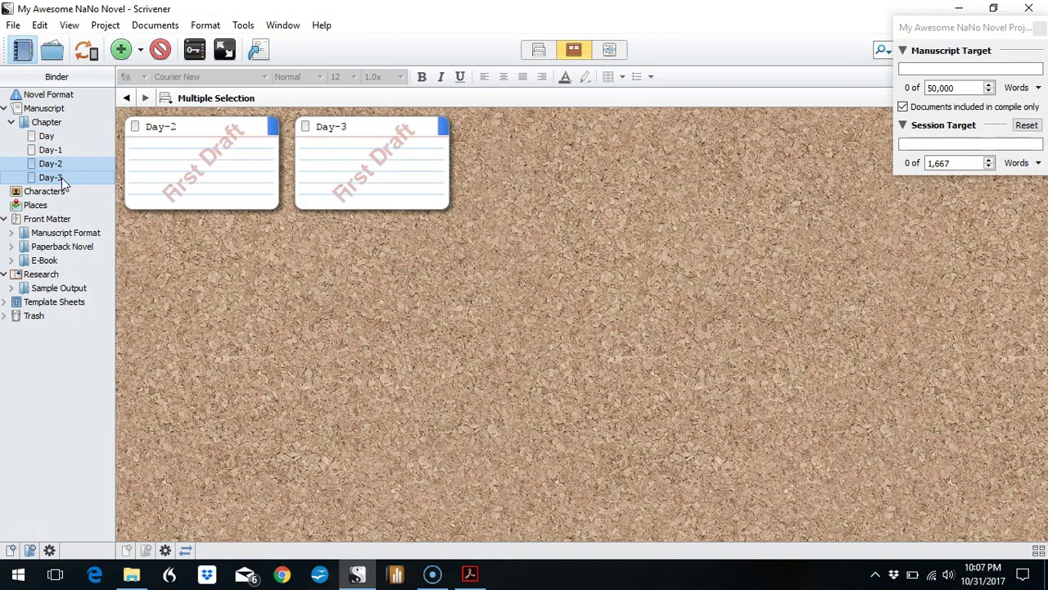
click(49, 137)
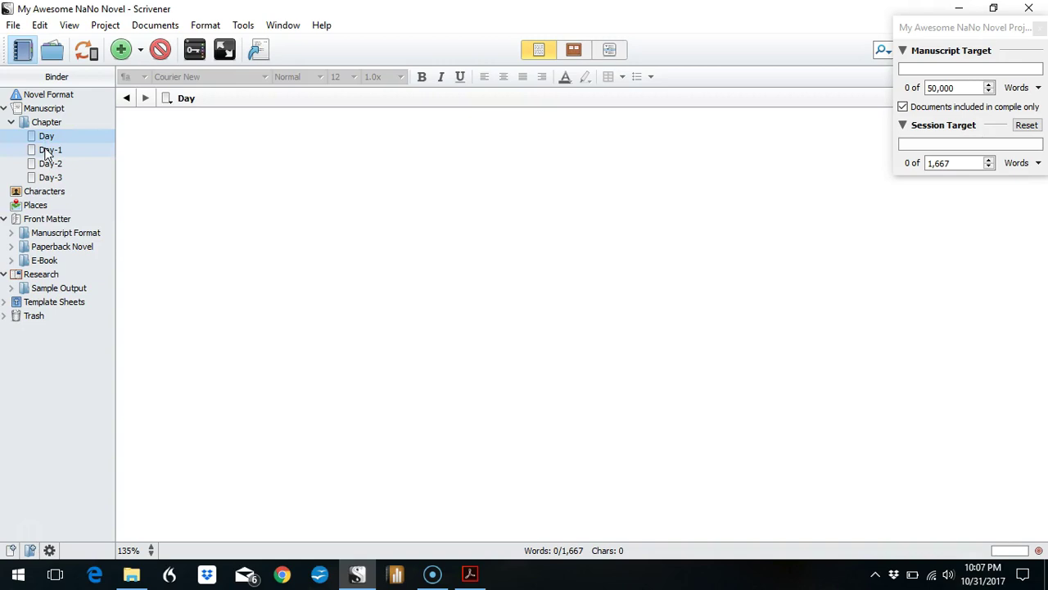
click(47, 153)
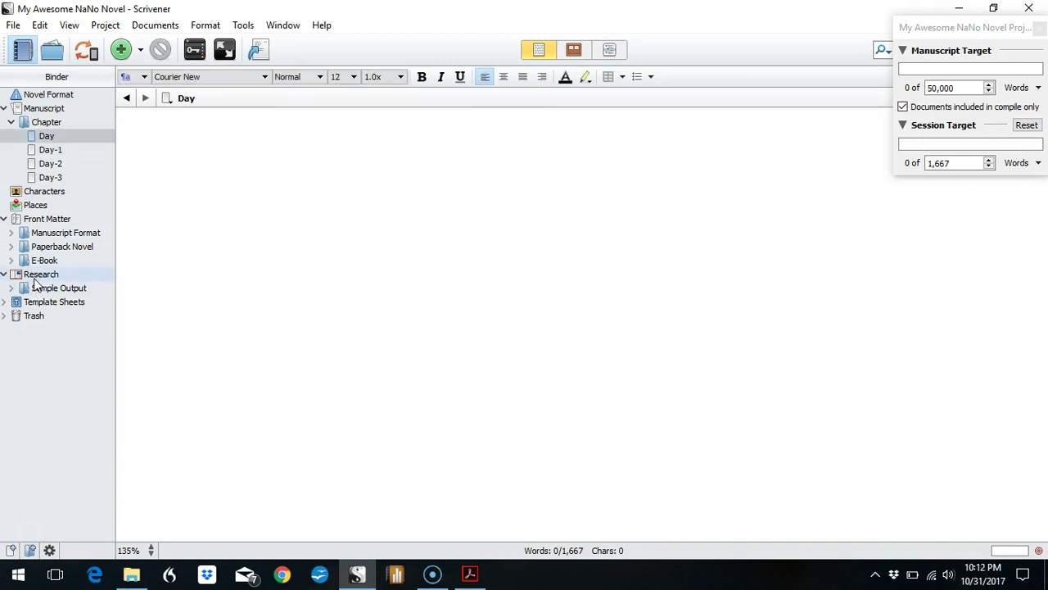
Add a new text document named "NaNo Word Count" to the Research folder
click(36, 276)
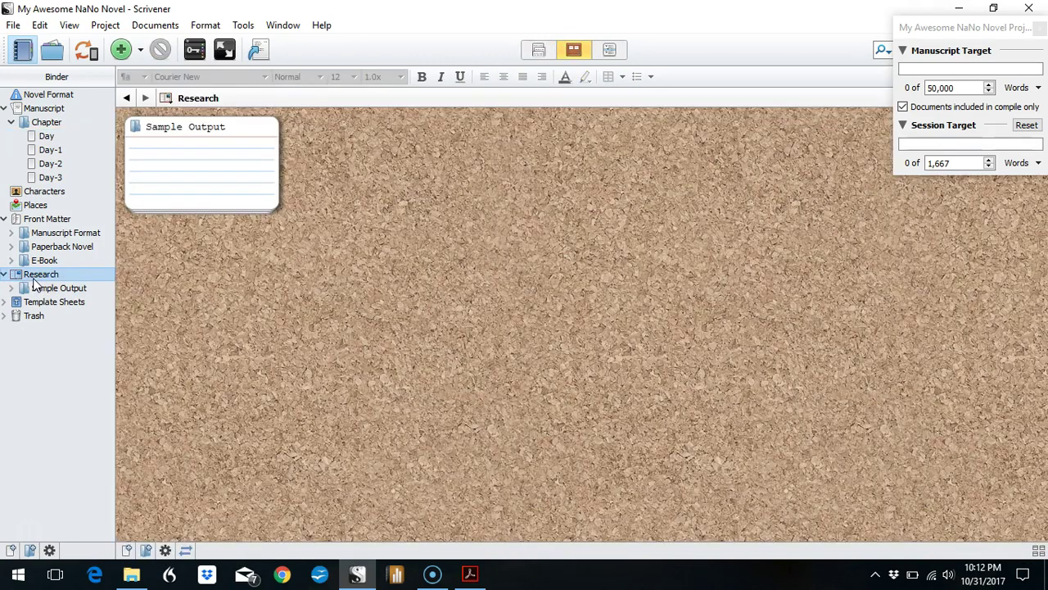
click(121, 49)
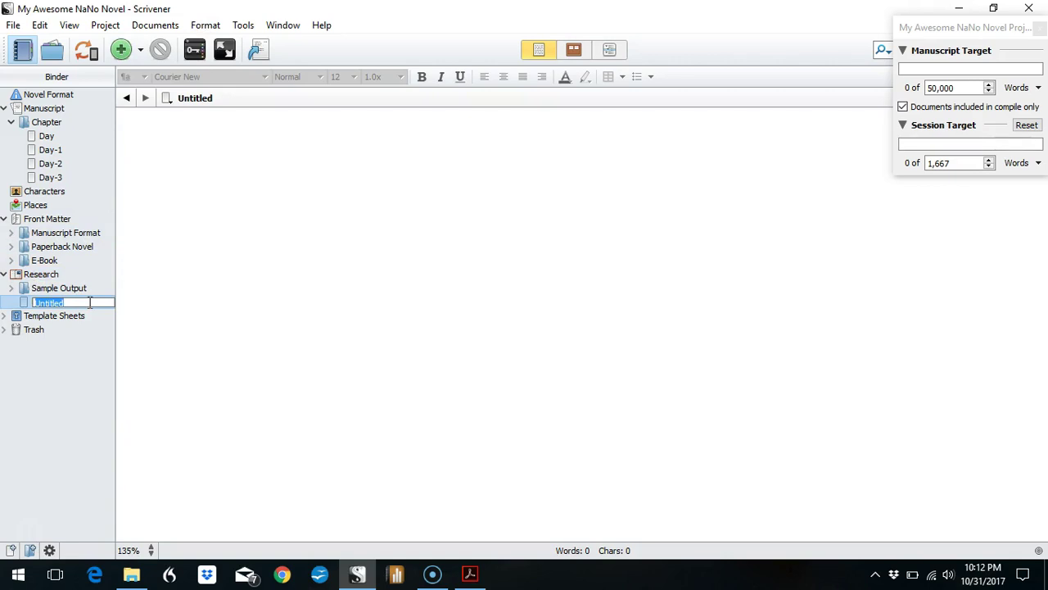
text(NaNo Word Count)
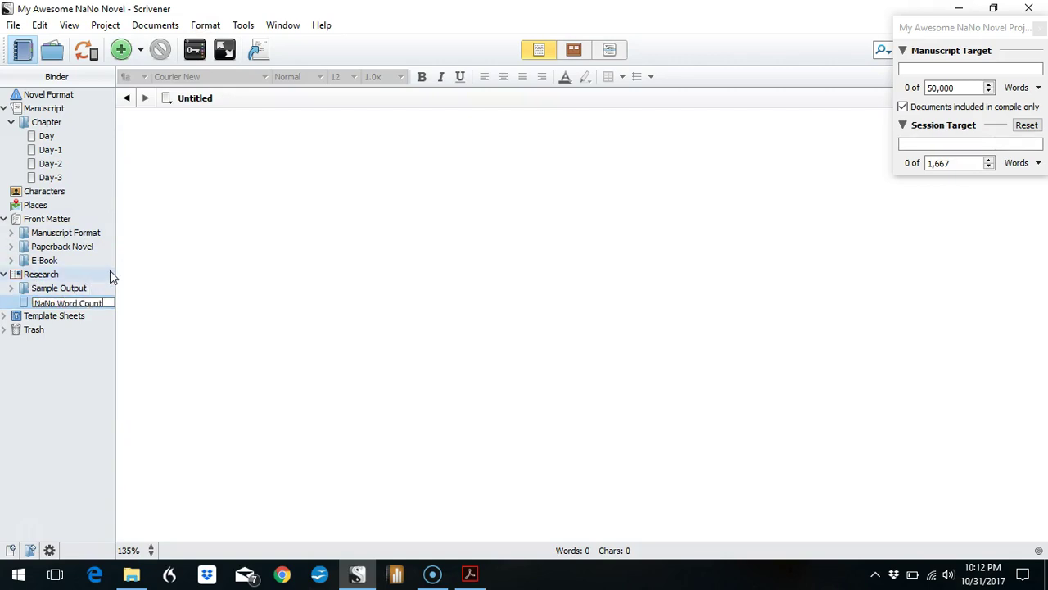
click(161, 128)
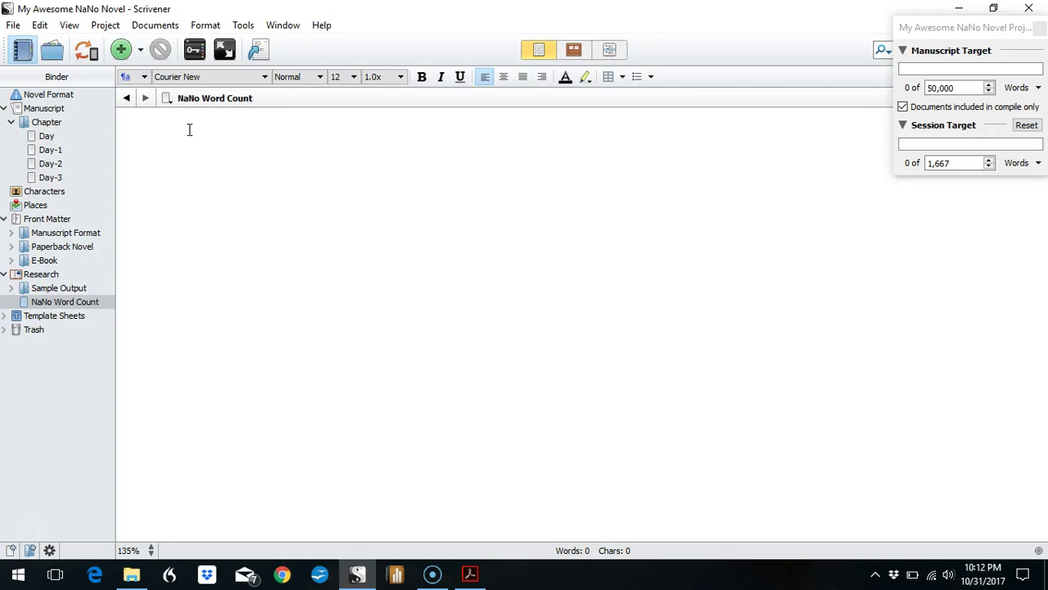
Insert a table into the empty NaNo Word Count document
click(205, 25)
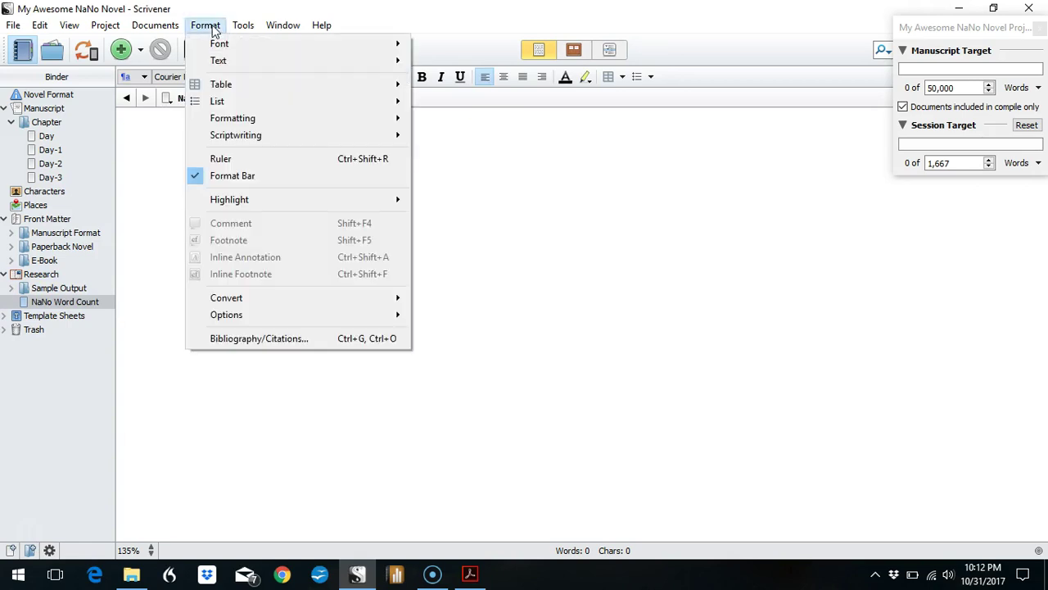
mouse_move(222, 84)
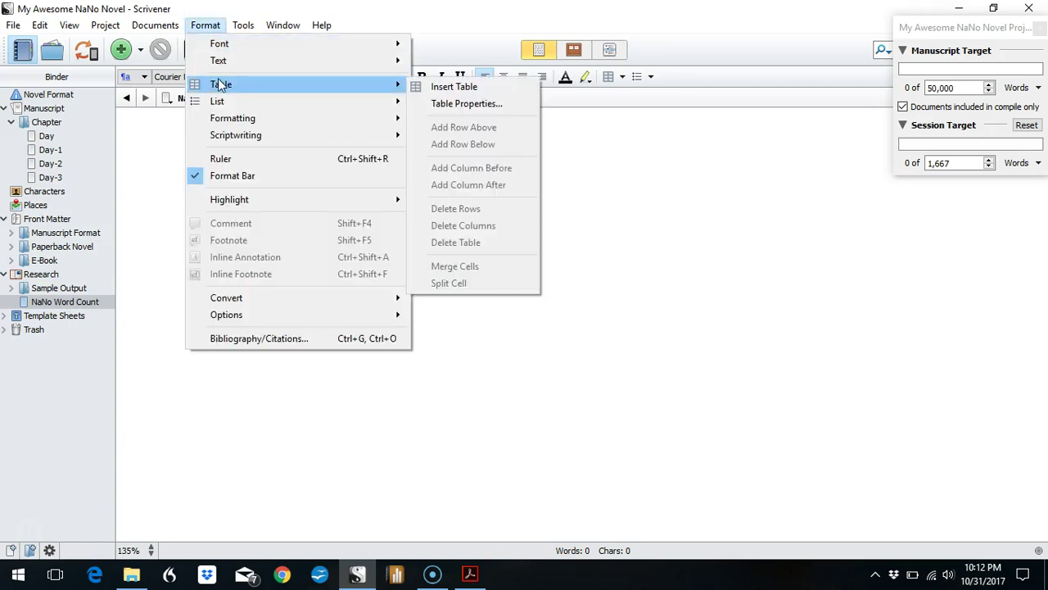
click(463, 90)
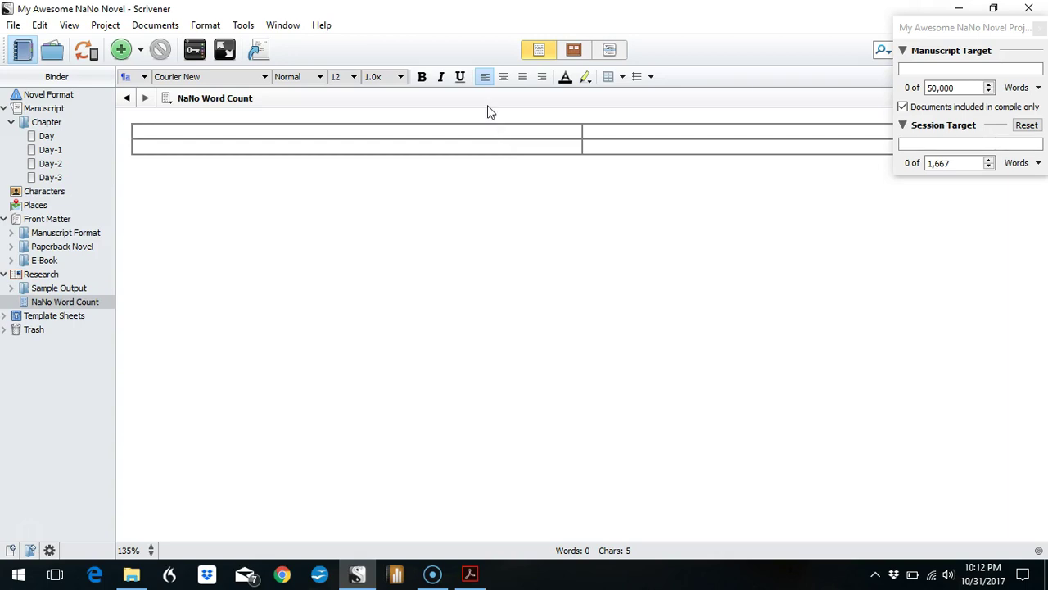
Resize the table in the NaNo Word Count document to 31 rows by 3 columns
click(206, 26)
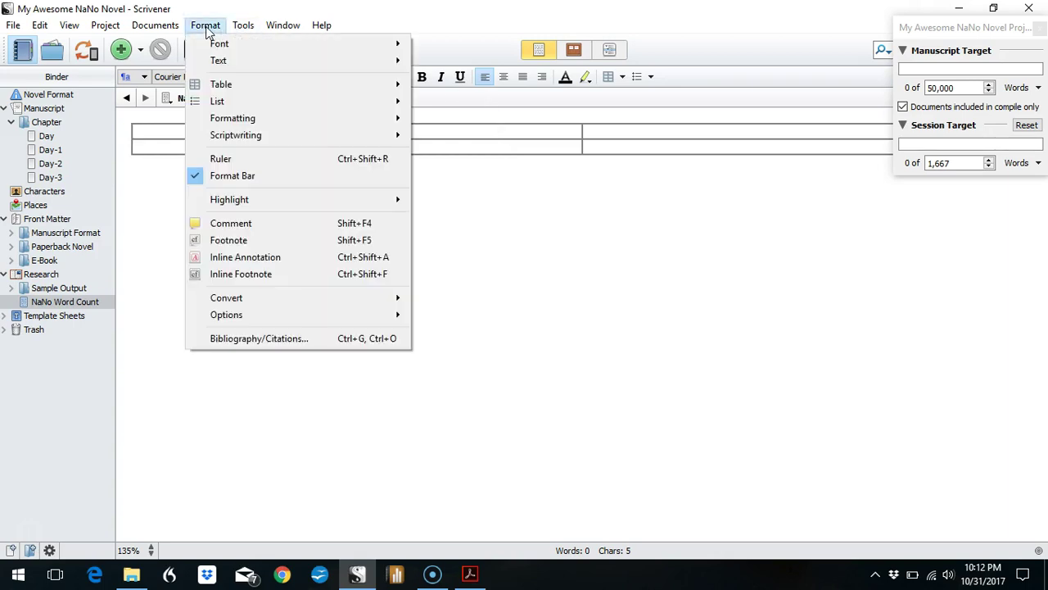
mouse_move(229, 86)
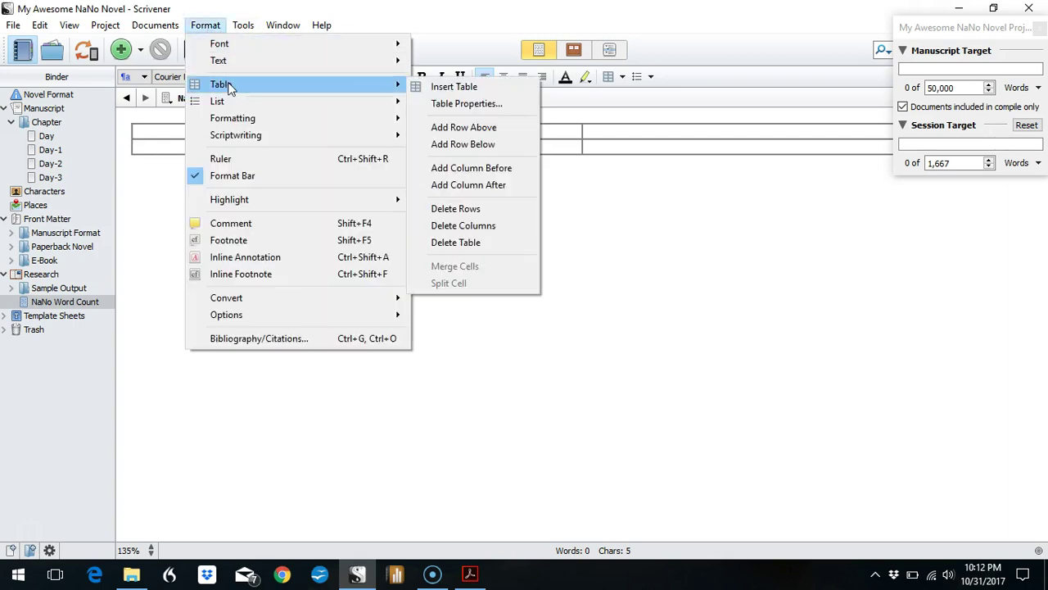
click(457, 104)
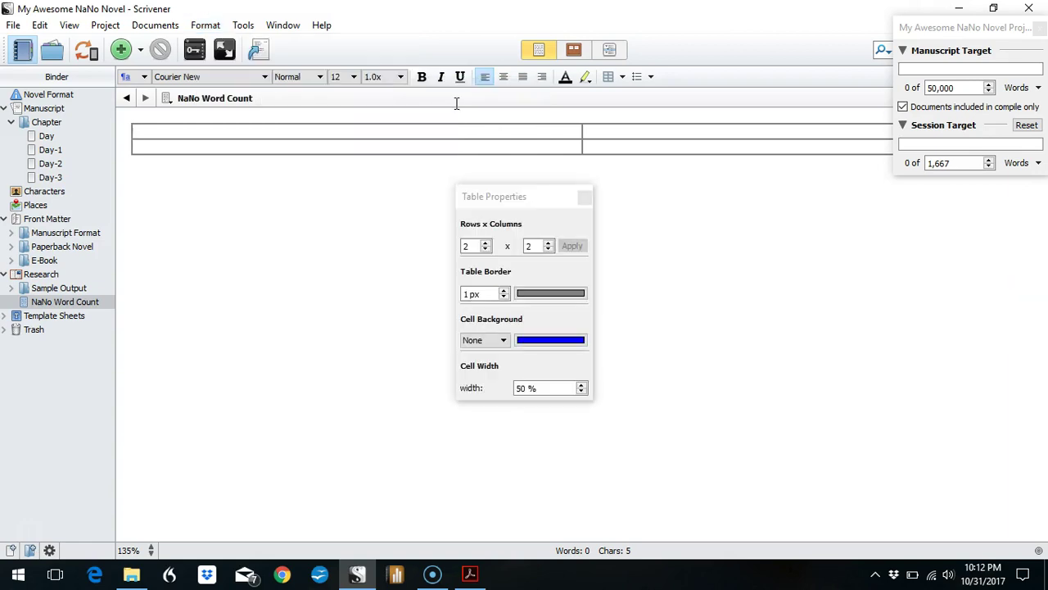
drag(473, 246, 459, 246)
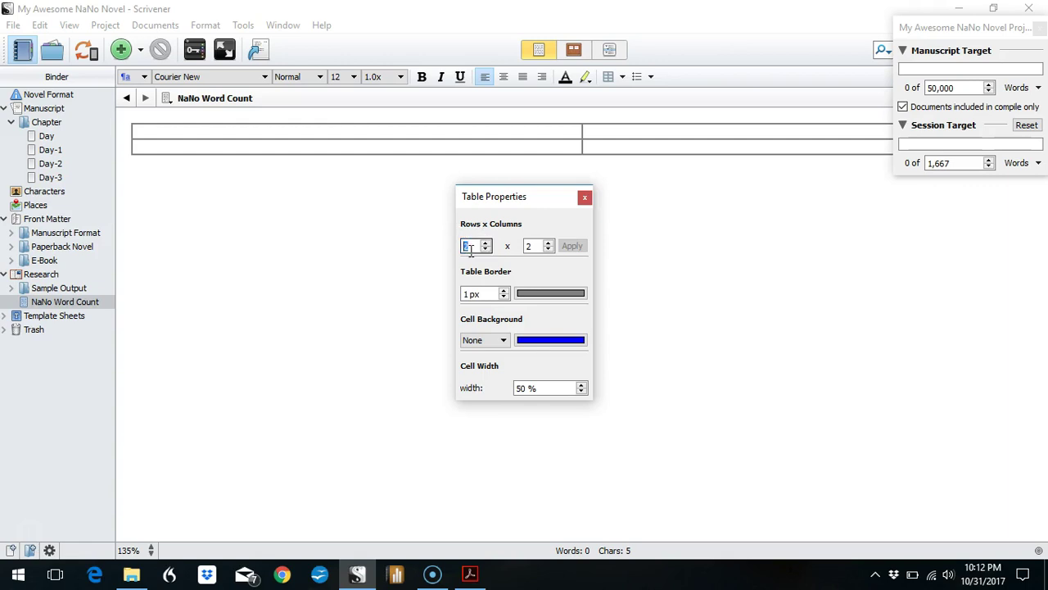
text(31)
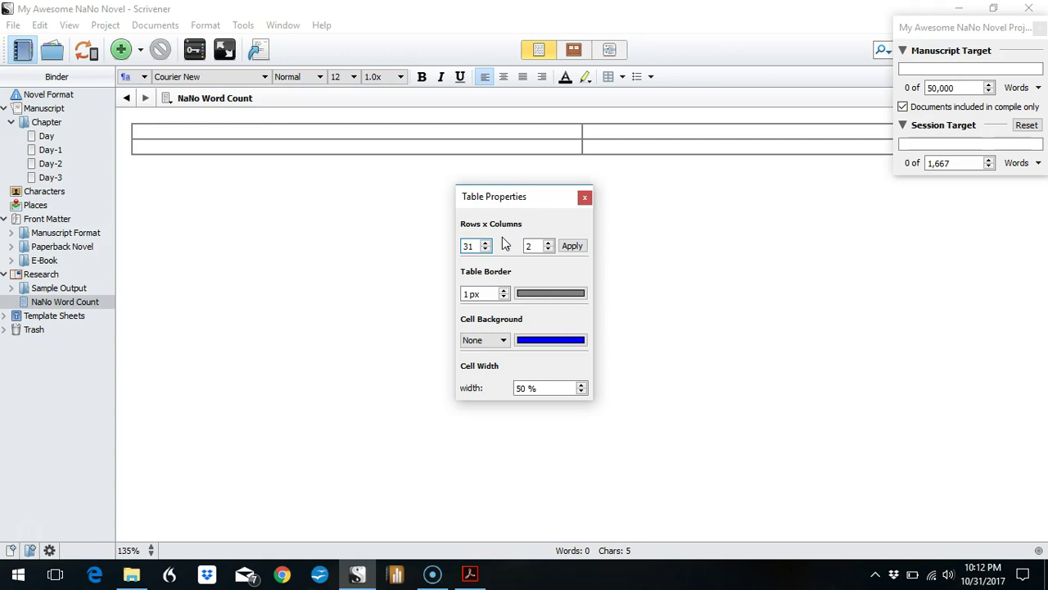
drag(533, 246, 525, 255)
text(3)
click(572, 252)
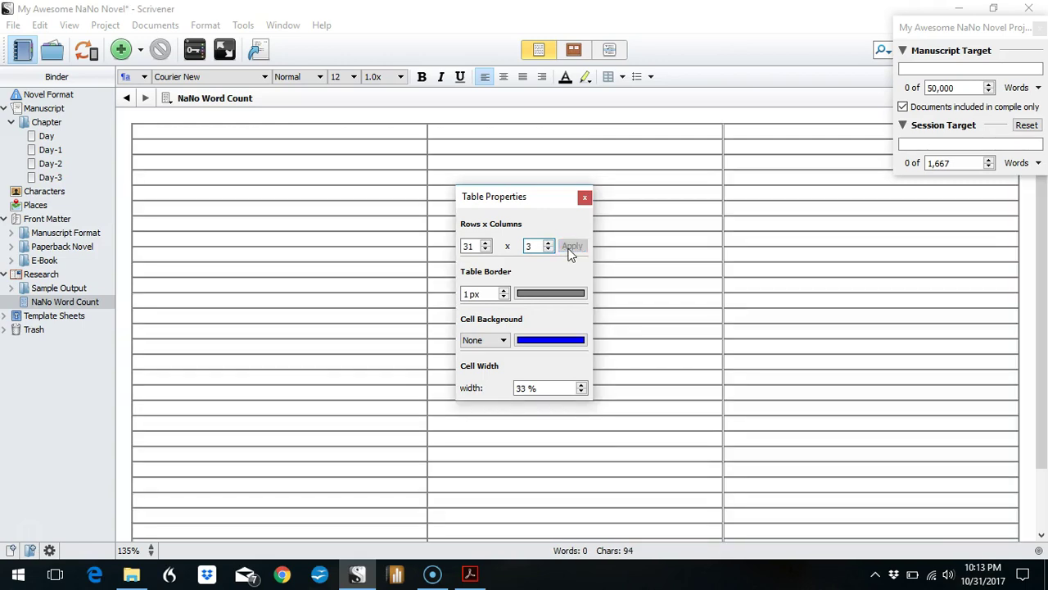
Change the table's border colour to near-black (RGB 6, 6, 6) and close the table properties
click(555, 296)
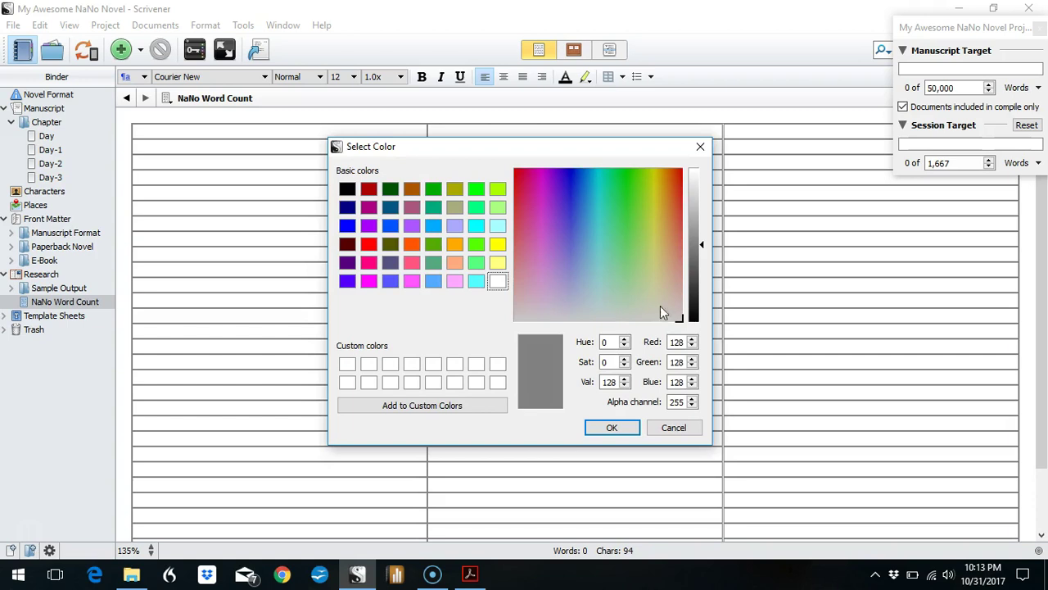
click(692, 322)
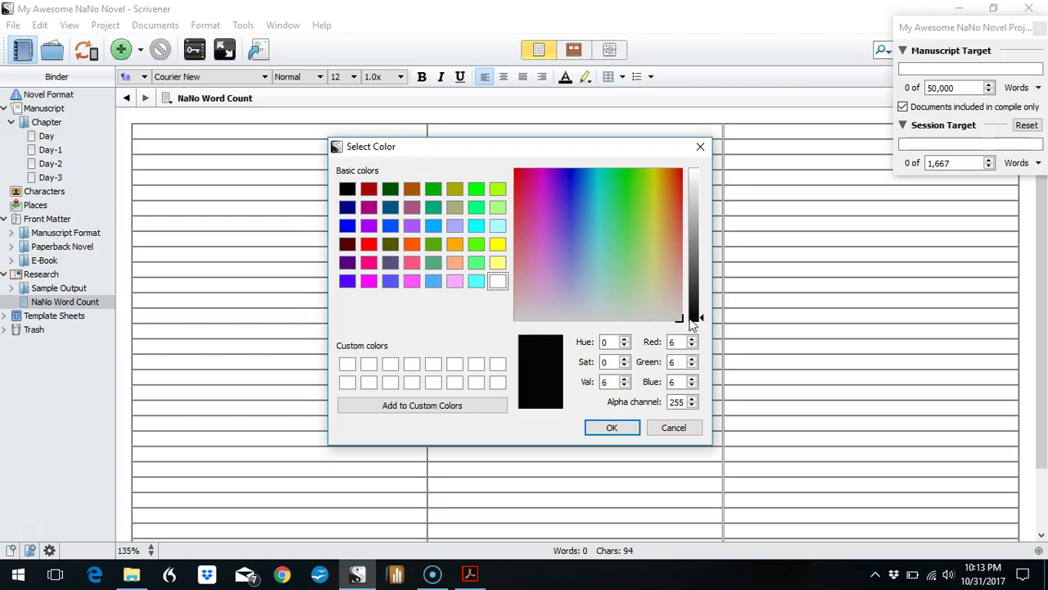
click(621, 426)
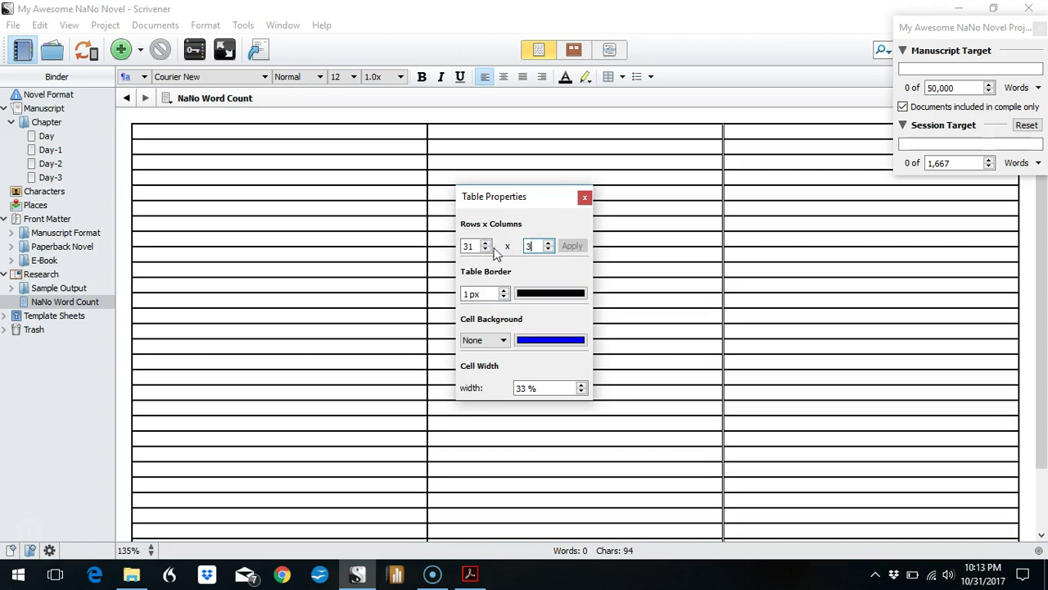
click(586, 198)
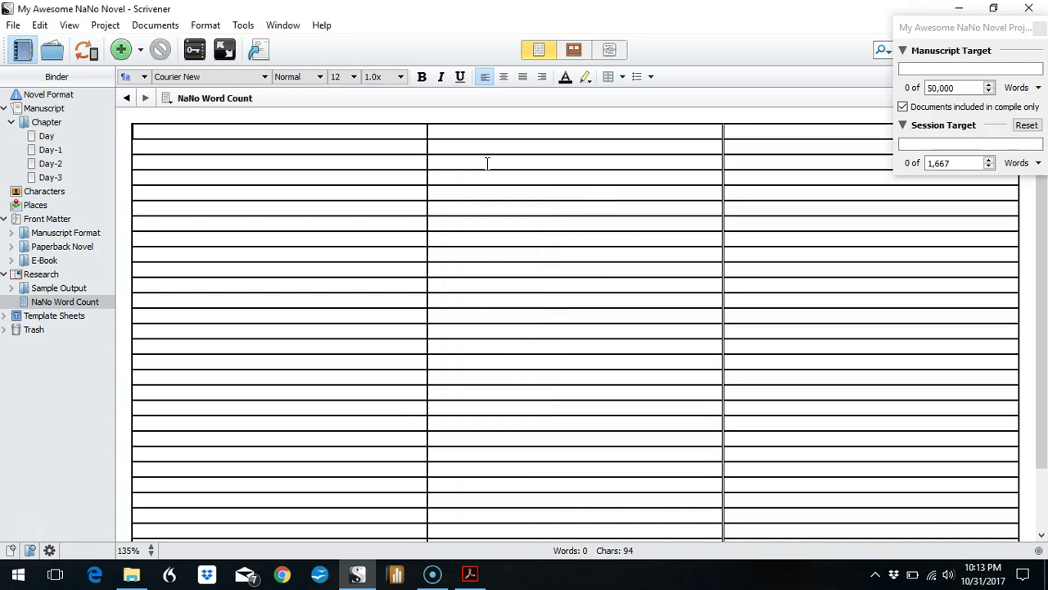
Fill the table's first row with the headers Date, Daily Word Count and Total Word Count
click(263, 136)
text(Date	Daily Word Count	Total Word Count)
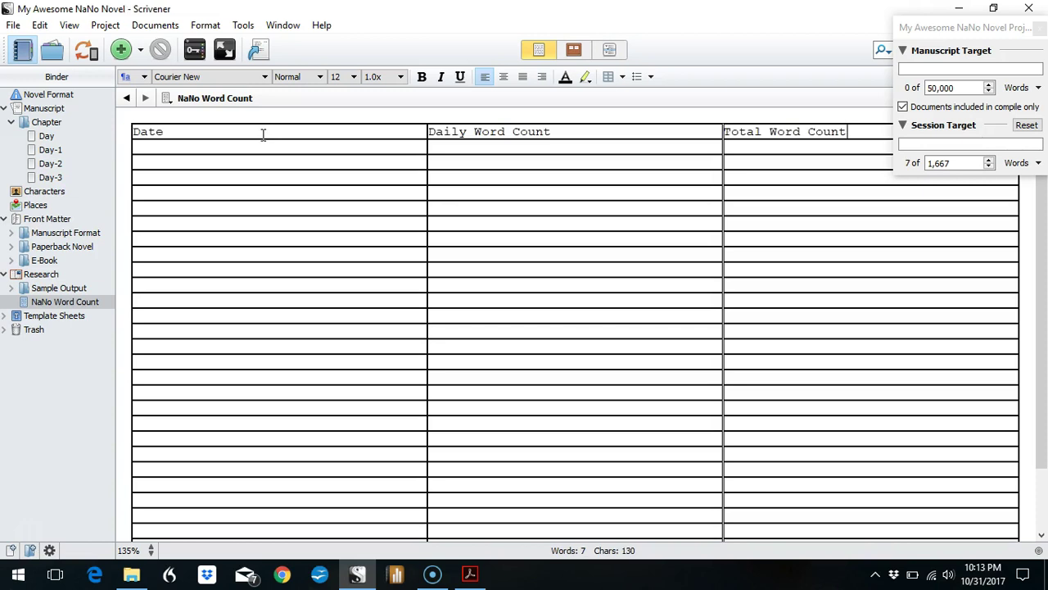
Set the text of the whole table to Cambria at size 14 and place the cursor in the first column's second row
key(ctrl+a)
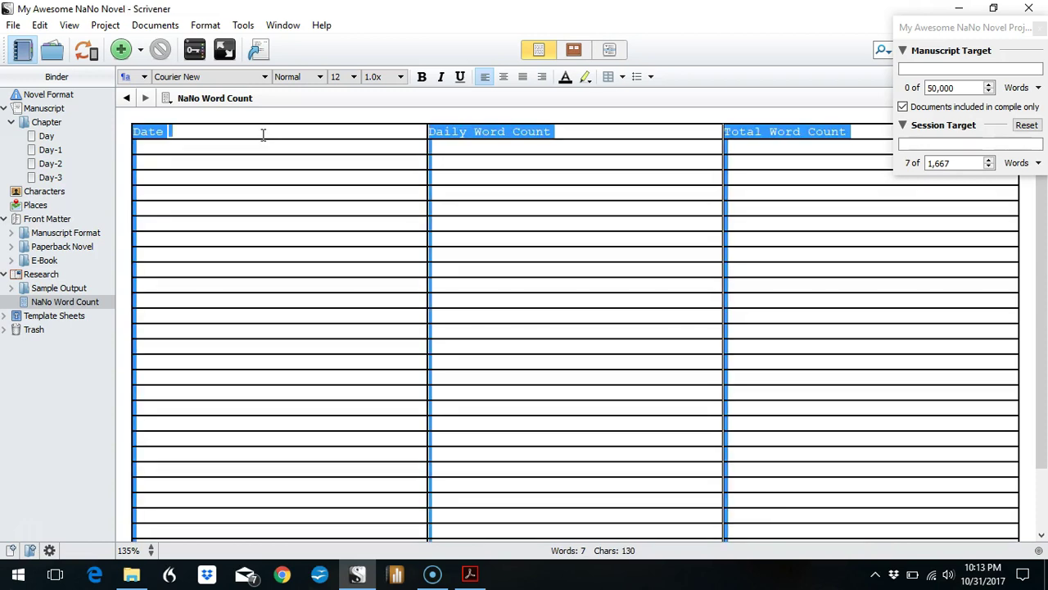
click(233, 78)
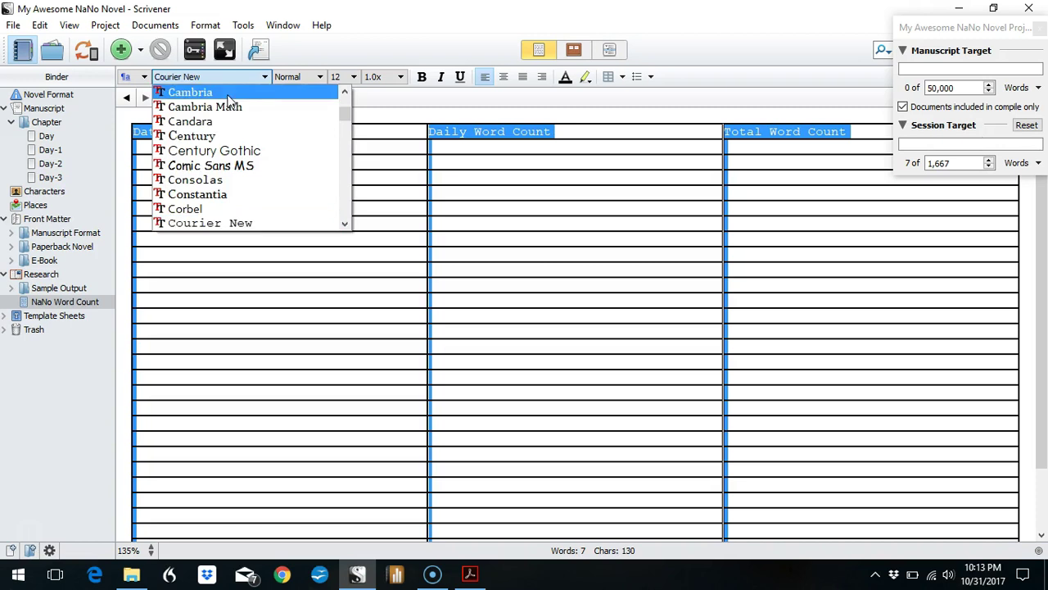
click(230, 93)
click(334, 82)
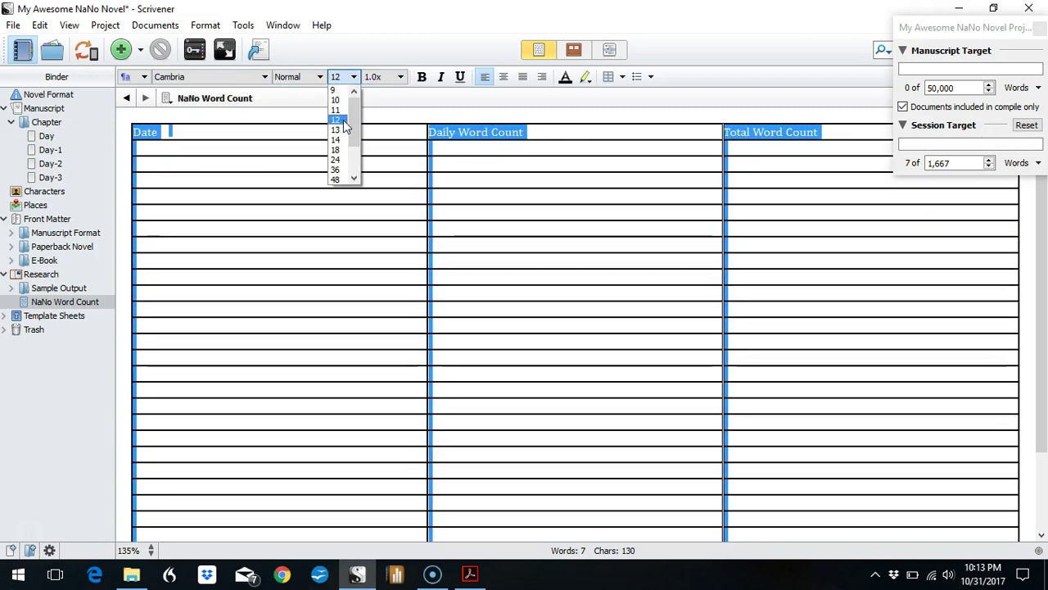
click(342, 134)
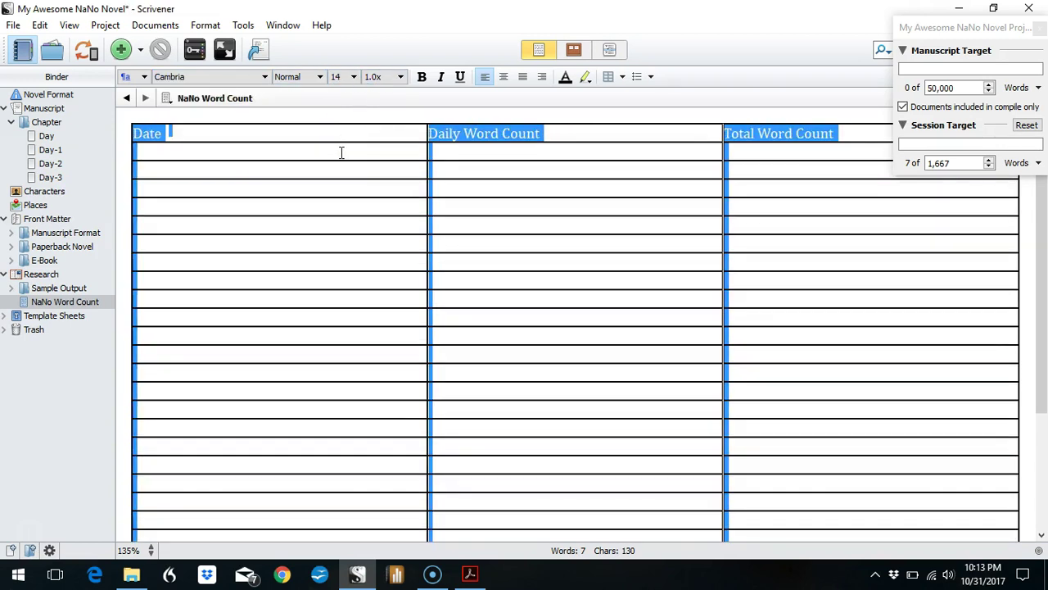
click(341, 152)
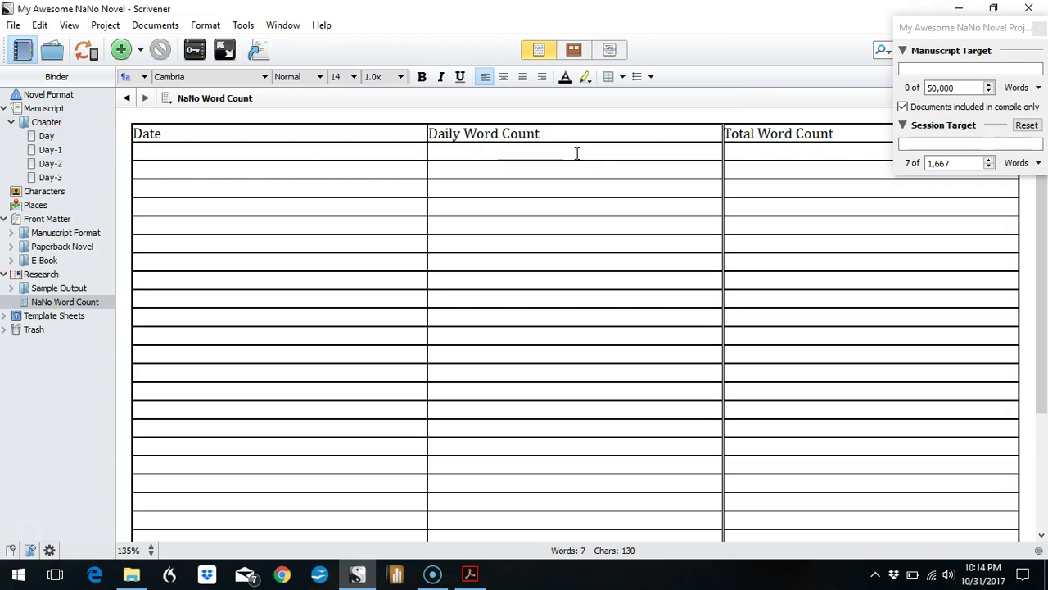
click(911, 57)
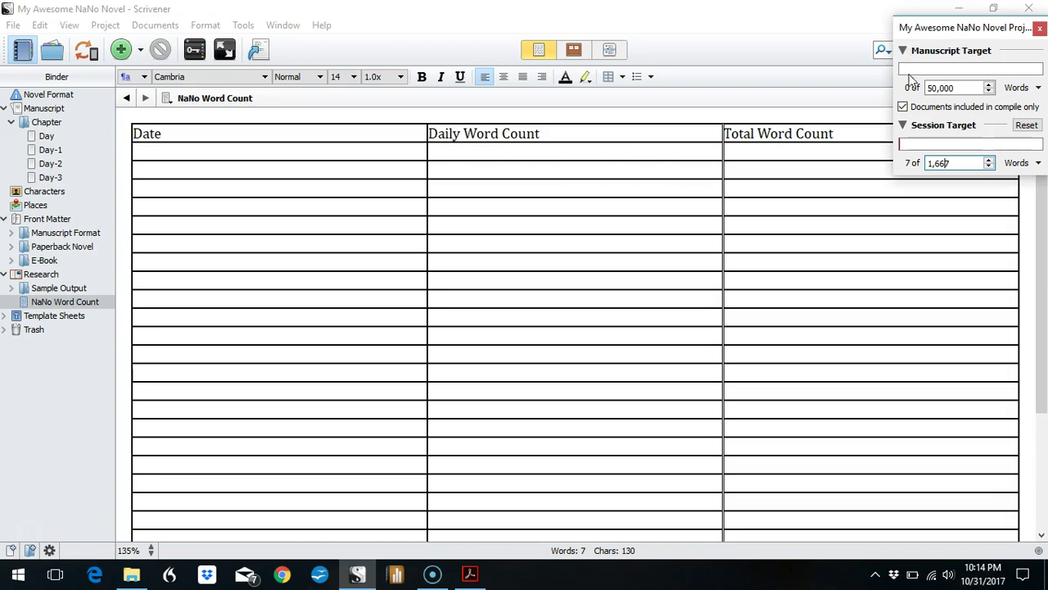